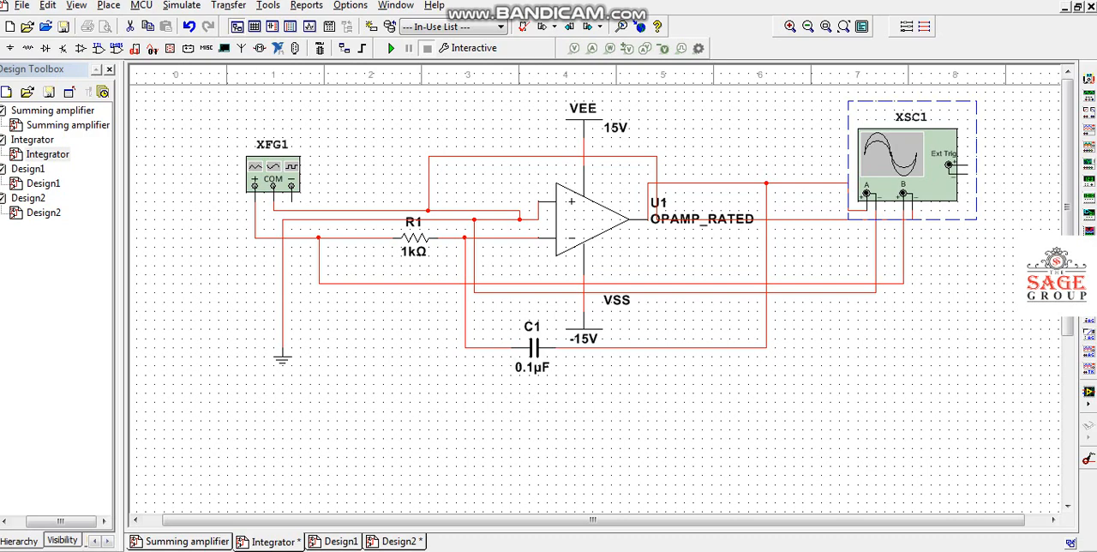
Create a new blank design for the circuit.
{"action": "left_click", "coordinate": [29, 198]}
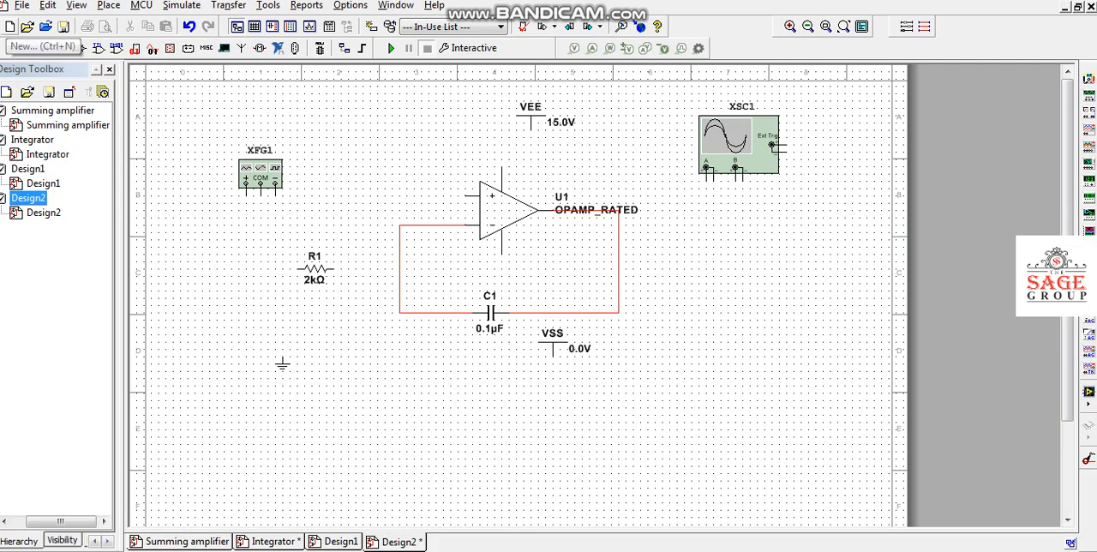
{"action": "left_click", "coordinate": [10, 26]}
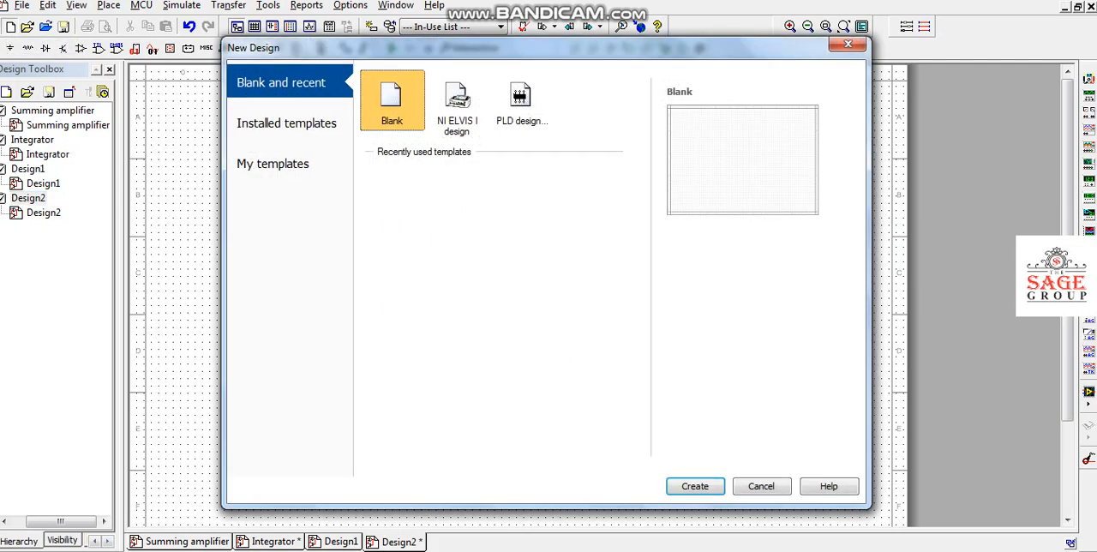
{"action": "key", "text": "Return"}
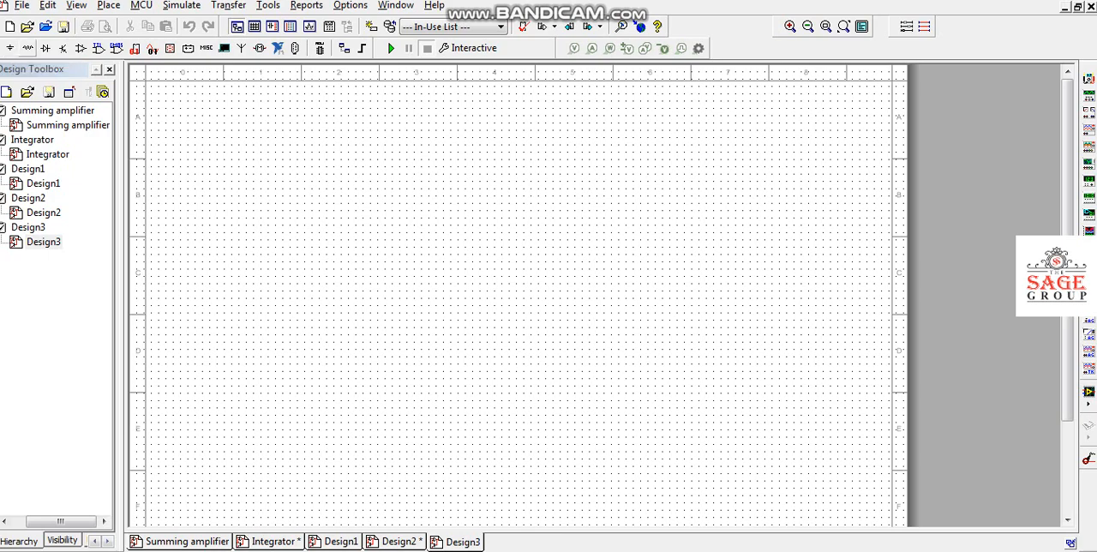
Place an OPAMP_RATED from the RATED_VIRTUAL family in the upper middle of the sheet.
{"action": "left_click", "coordinate": [28, 48]}
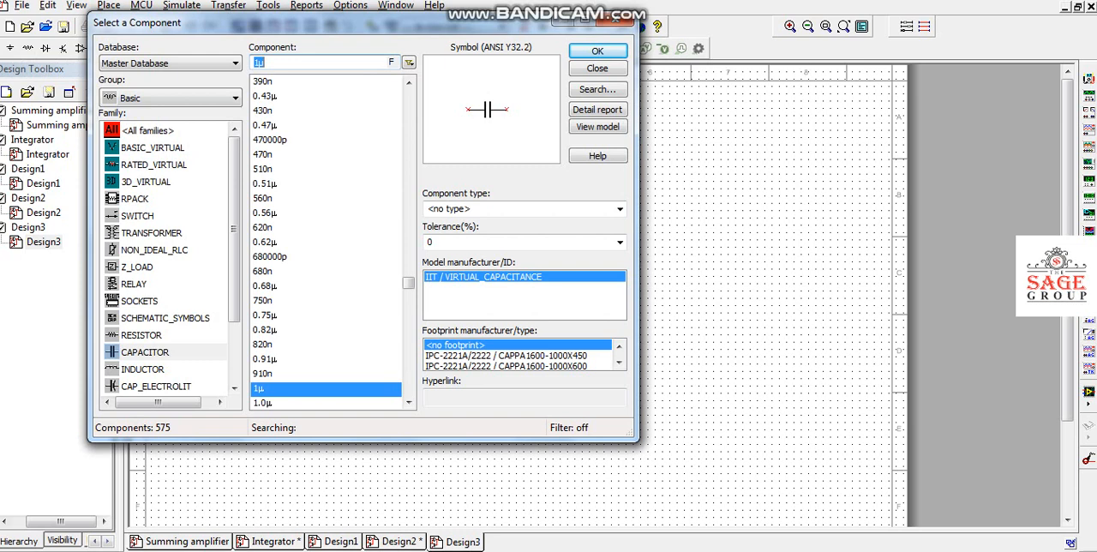
{"action": "left_click", "coordinate": [154, 165]}
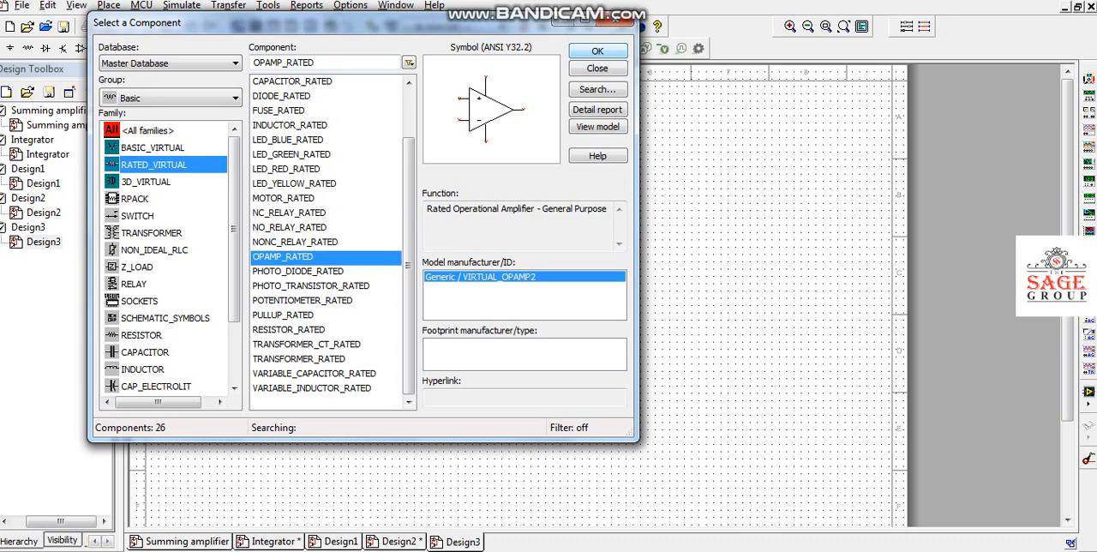
{"action": "left_click", "coordinate": [598, 50]}
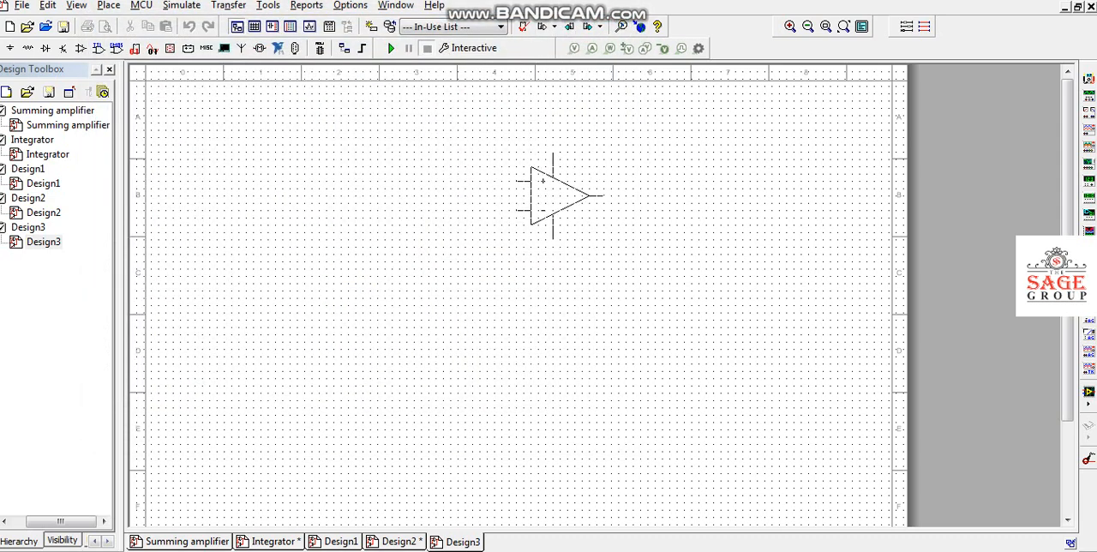
{"action": "left_click", "coordinate": [558, 196]}
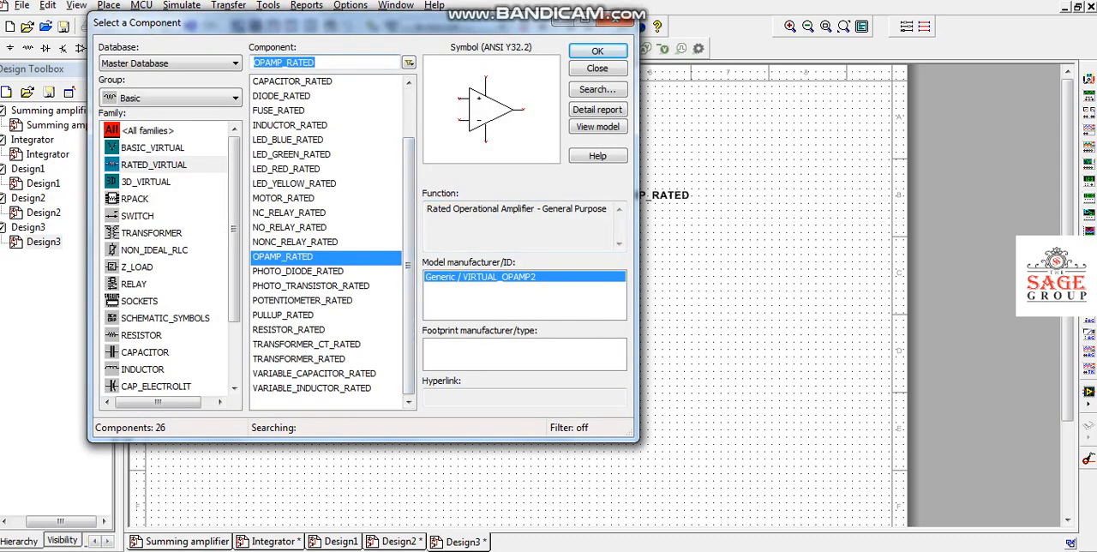
Place a 1k resistor to the lower left of the op-amp and a 1µ capacitor below the op-amp.
{"action": "left_click", "coordinate": [141, 335]}
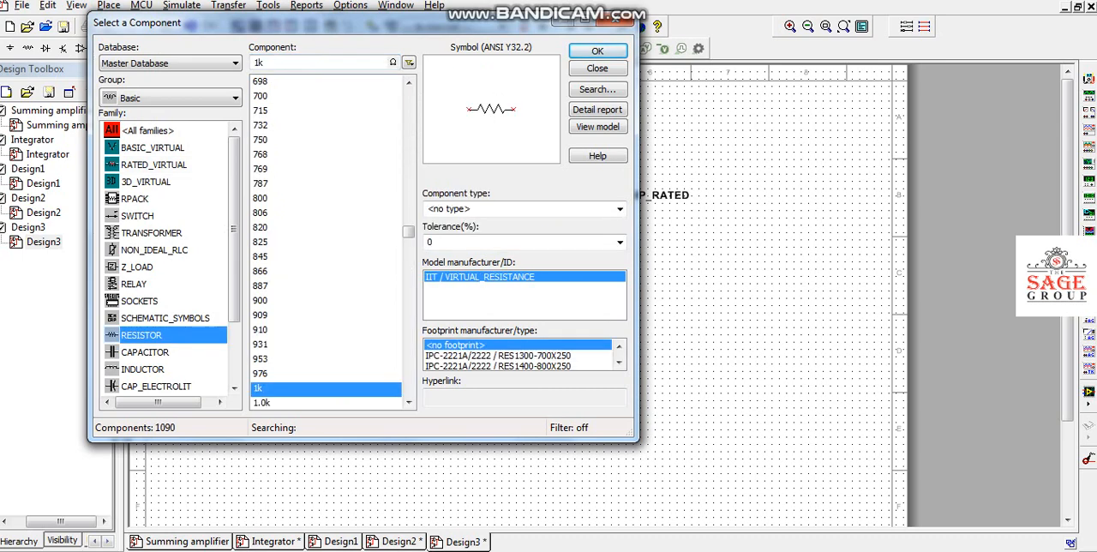
{"action": "left_click", "coordinate": [597, 50]}
{"action": "left_click", "coordinate": [367, 259]}
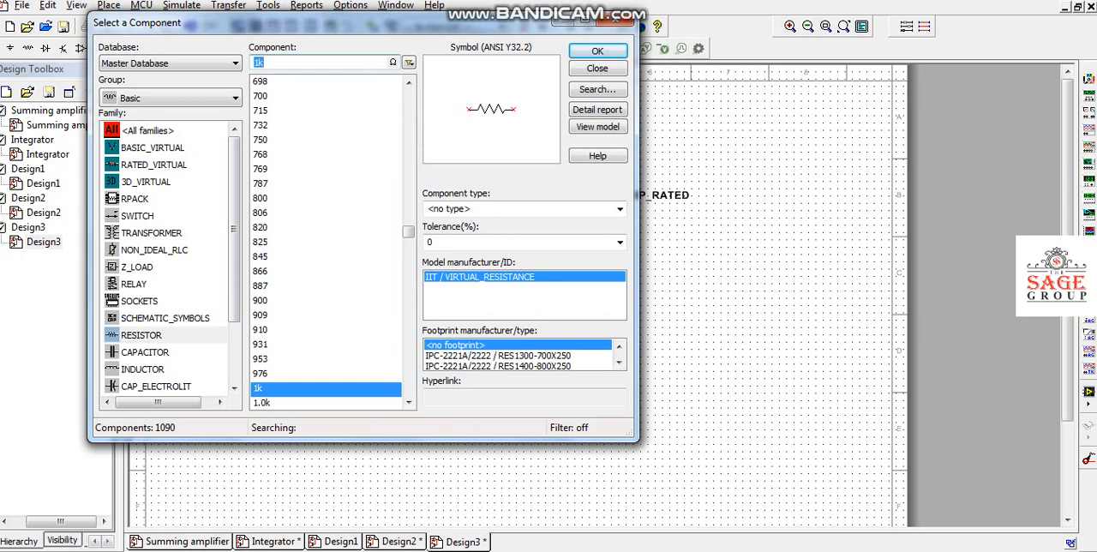
{"action": "left_click", "coordinate": [144, 352]}
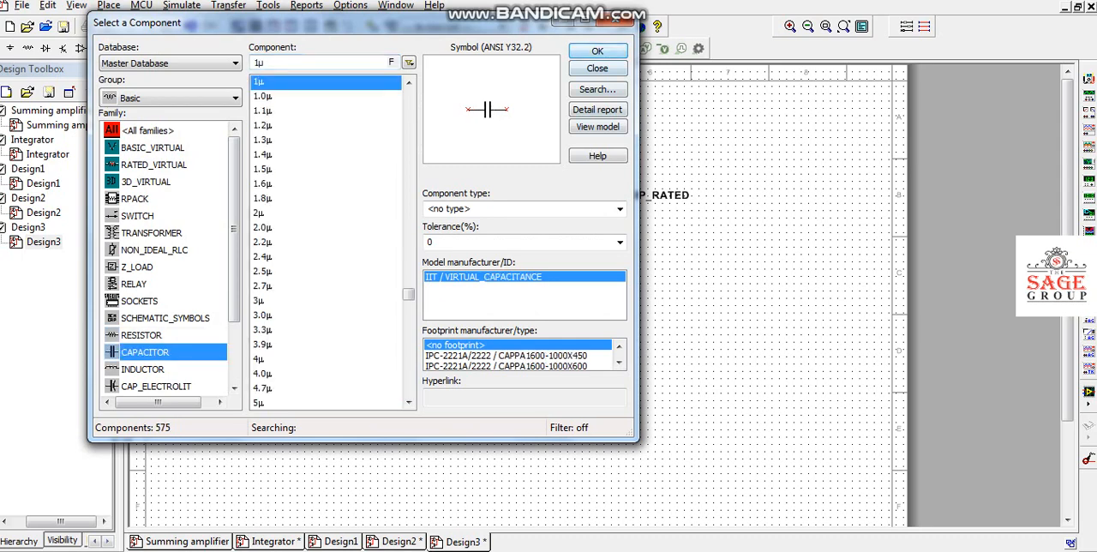
{"action": "left_click", "coordinate": [598, 50]}
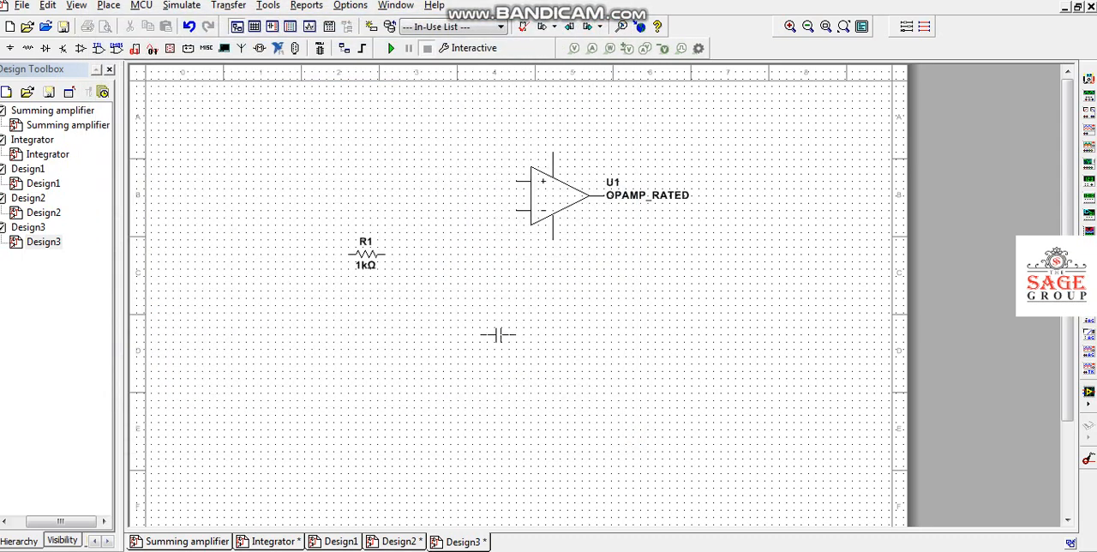
{"action": "left_click", "coordinate": [517, 334]}
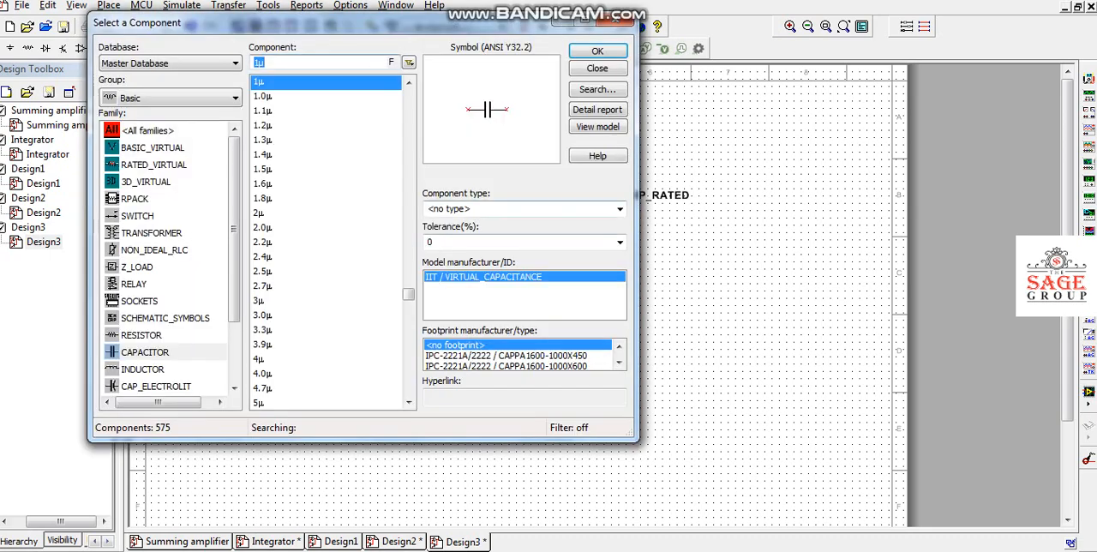
{"action": "left_click", "coordinate": [615, 21]}
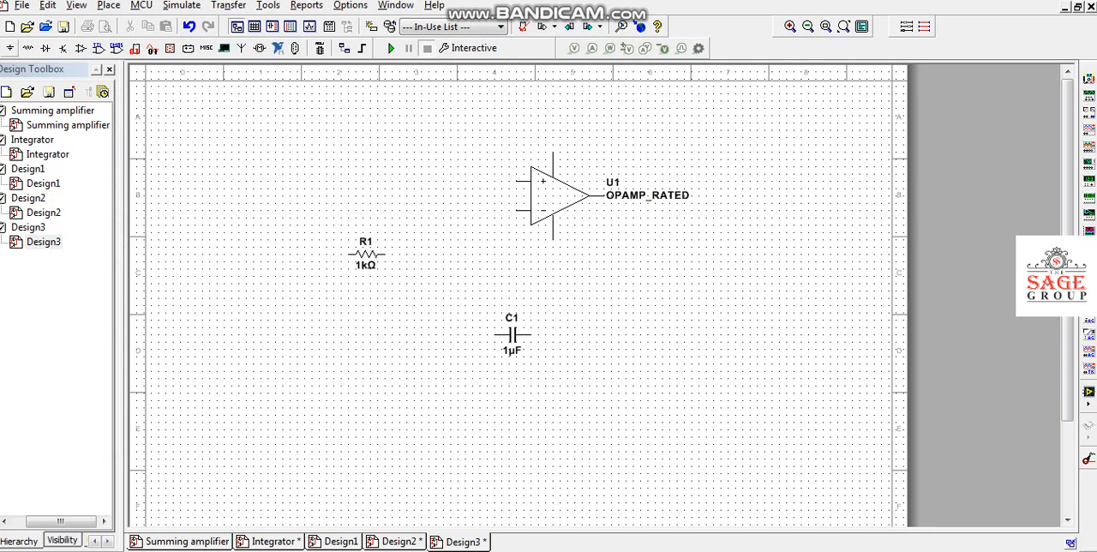
Place a GROUND from the POWER_SOURCES family below the resistor, level with the capacitor.
{"action": "left_click", "coordinate": [10, 48]}
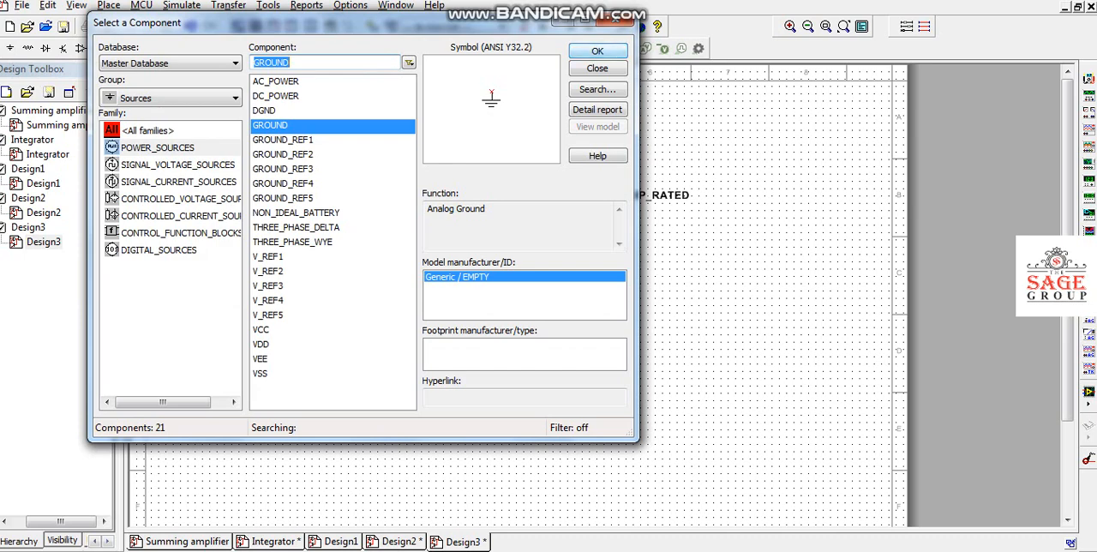
{"action": "left_click", "coordinate": [598, 50]}
{"action": "left_click", "coordinate": [325, 334]}
Place a VEE supply above the op-amp and a VSS supply between the op-amp and the capacitor.
{"action": "left_click", "coordinate": [261, 359]}
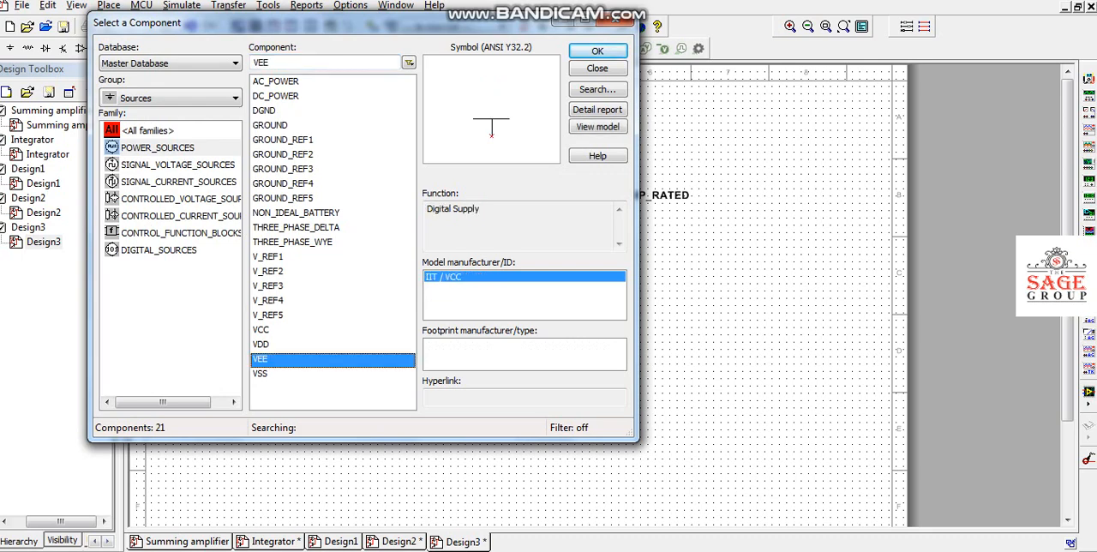
{"action": "left_click", "coordinate": [597, 51]}
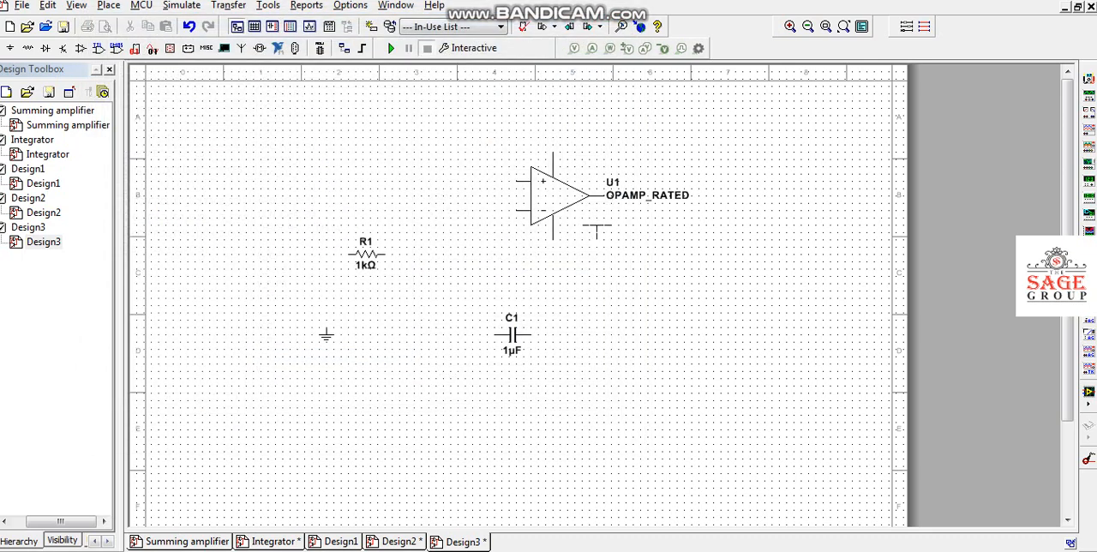
{"action": "left_click", "coordinate": [508, 99]}
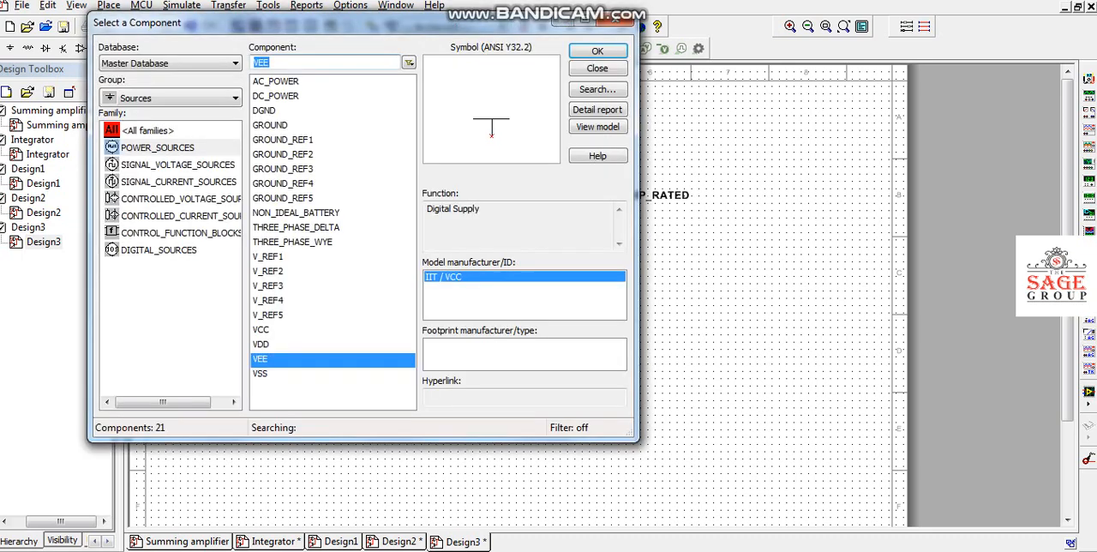
{"action": "left_click", "coordinate": [261, 374]}
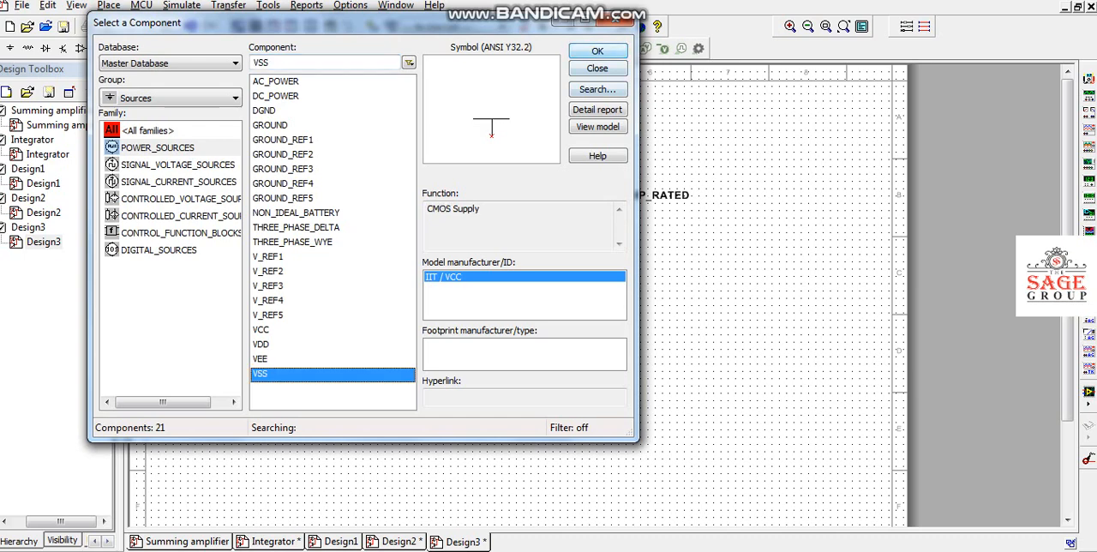
{"action": "left_click", "coordinate": [598, 50]}
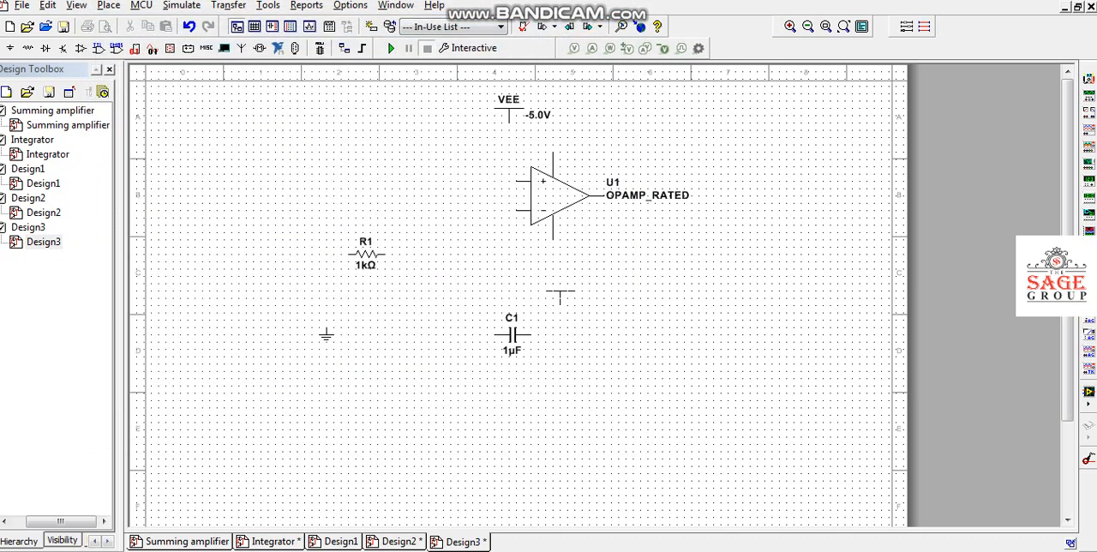
{"action": "left_click", "coordinate": [560, 296]}
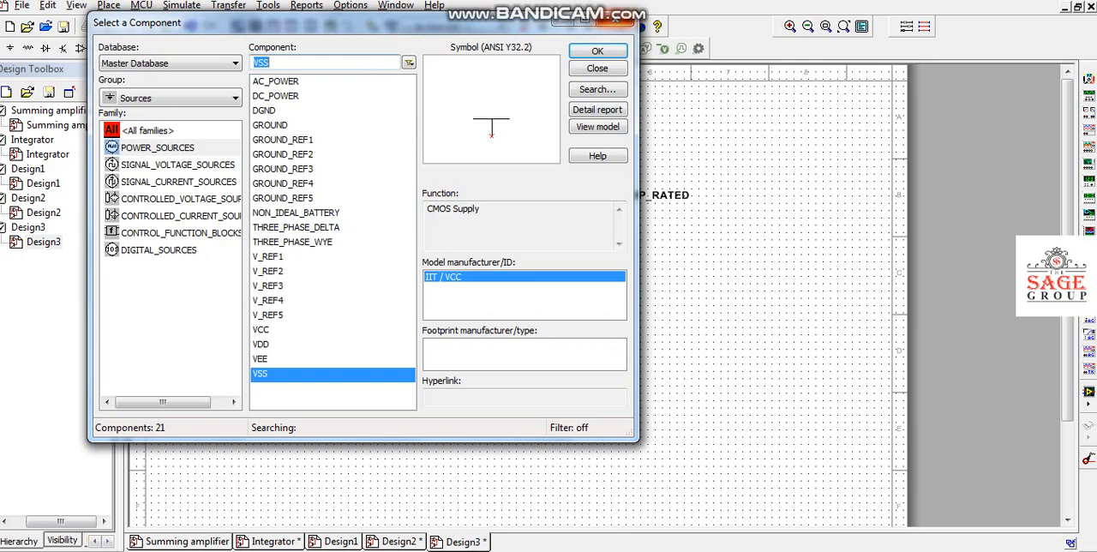
{"action": "key", "text": "Escape"}
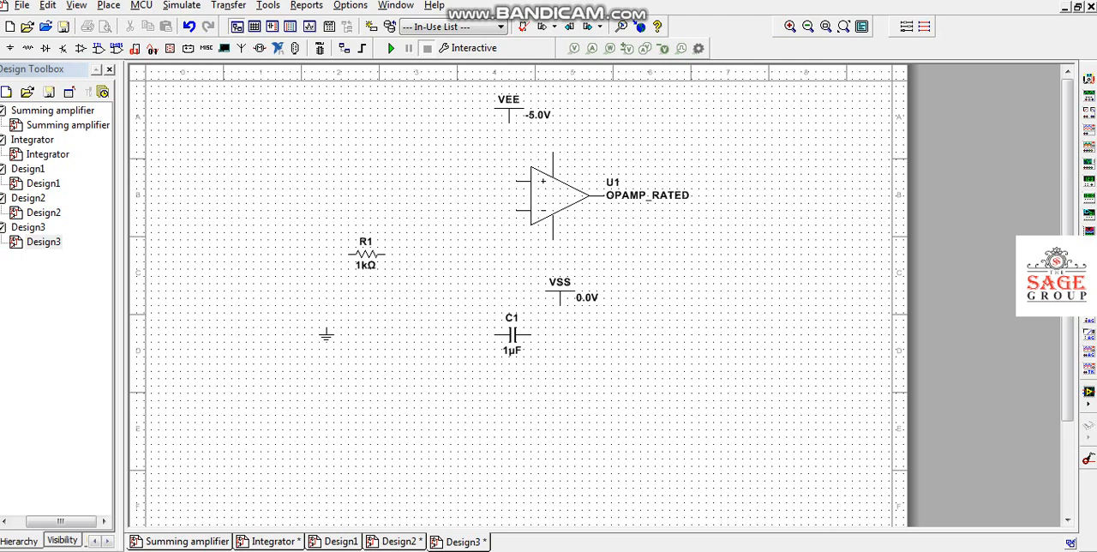
Wire the op-amp's inverting input to the capacitor's left terminal, routing the wire around the left side with a straight run into the capacitor.
{"action": "left_click", "coordinate": [517, 210]}
{"action": "left_click", "coordinate": [495, 333]}
{"action": "left_click", "coordinate": [516, 283]}
{"action": "left_click_drag", "start_coordinate": [516, 283], "coordinate": [443, 283]}
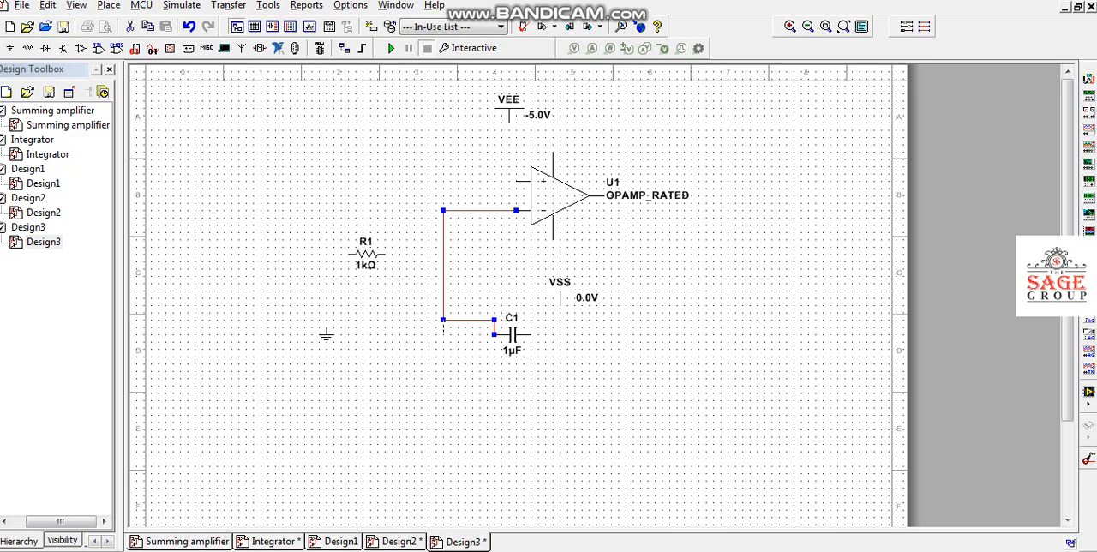
{"action": "left_click_drag", "start_coordinate": [443, 320], "coordinate": [443, 334]}
Examine the value, display and label properties of capacitor C1.
{"action": "double_click", "coordinate": [513, 335]}
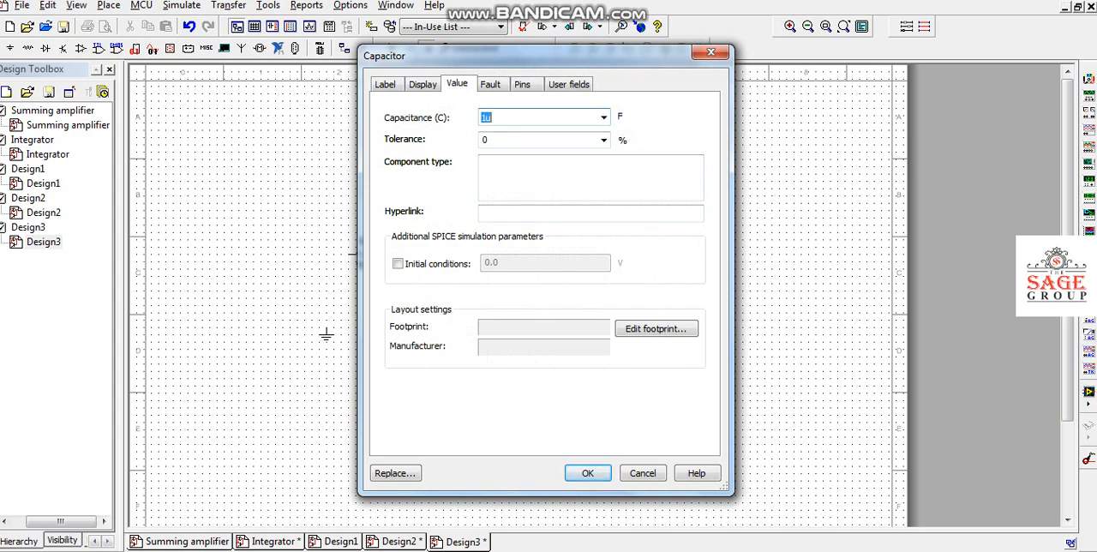
{"action": "key", "text": "Return"}
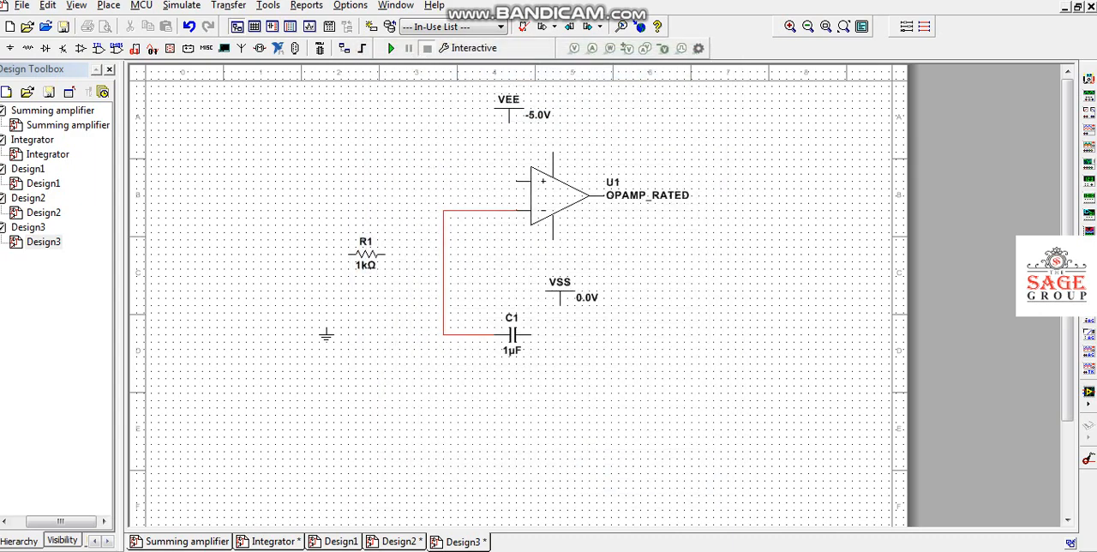
{"action": "double_click", "coordinate": [513, 335]}
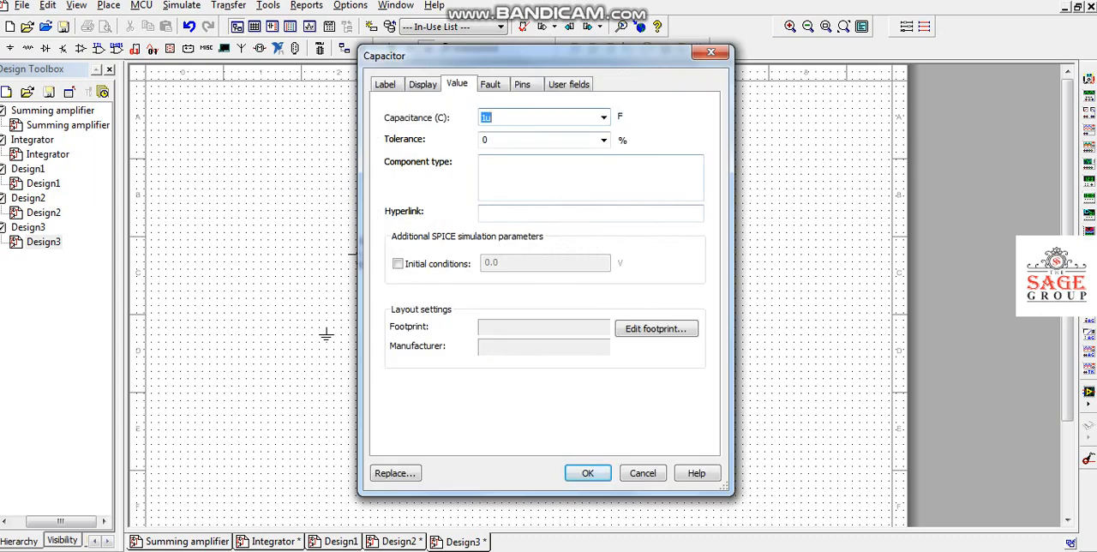
{"action": "left_click", "coordinate": [422, 84]}
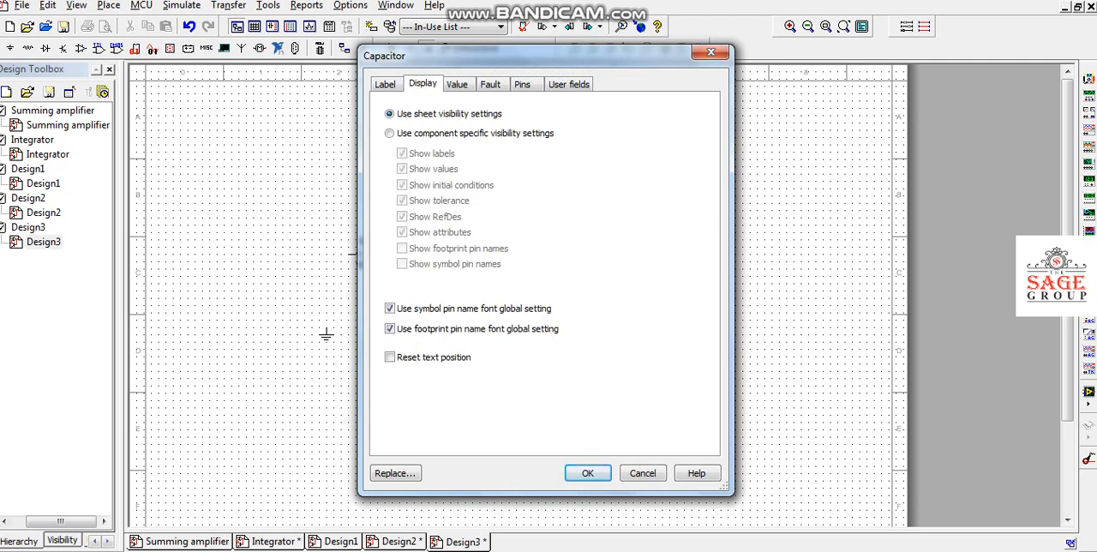
{"action": "left_click", "coordinate": [386, 84]}
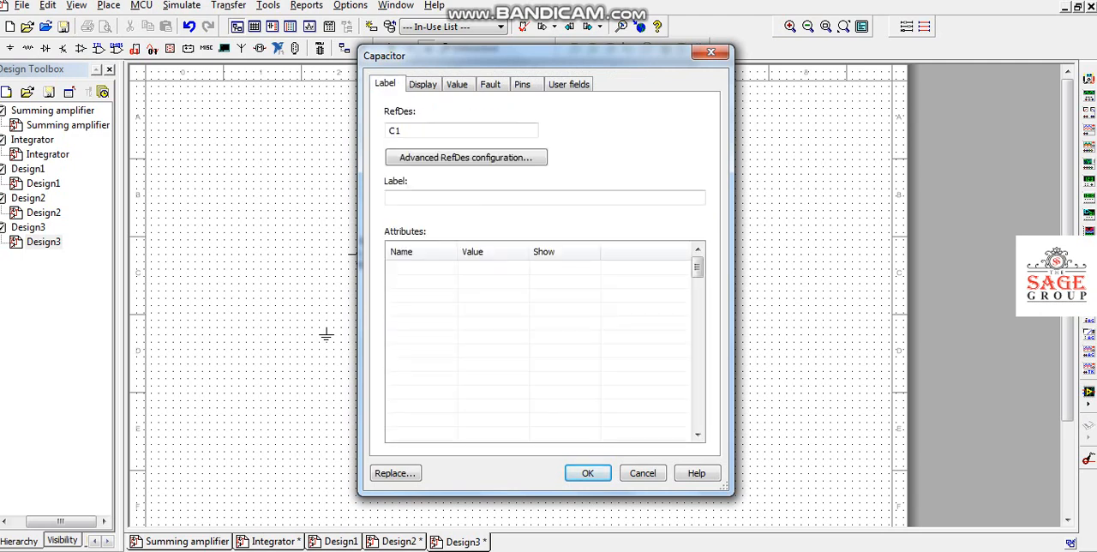
{"action": "left_click", "coordinate": [711, 52]}
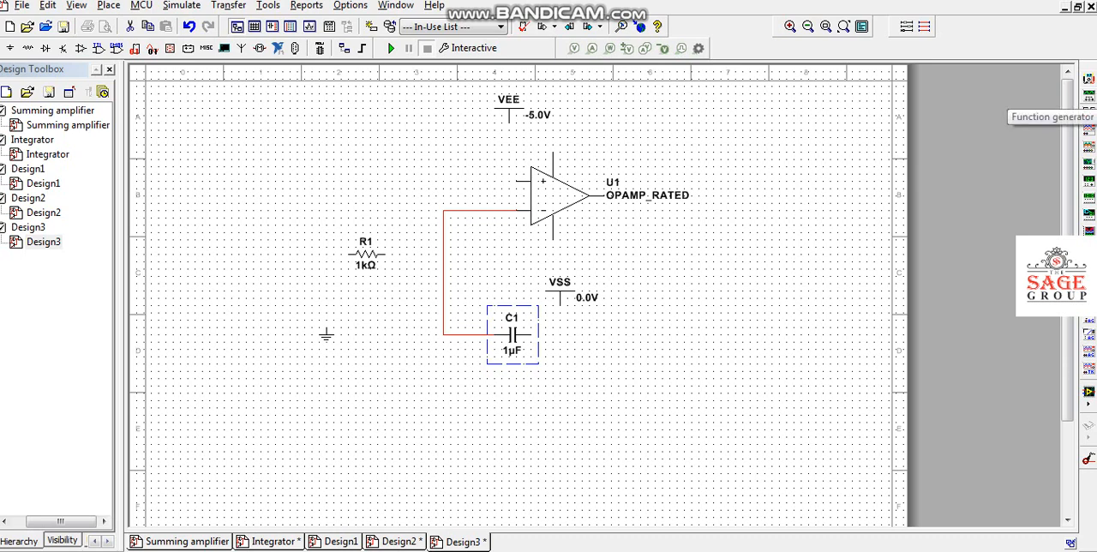
Place a function generator to the left of the op-amp and an oscilloscope to its upper right.
{"action": "left_click", "coordinate": [1089, 110]}
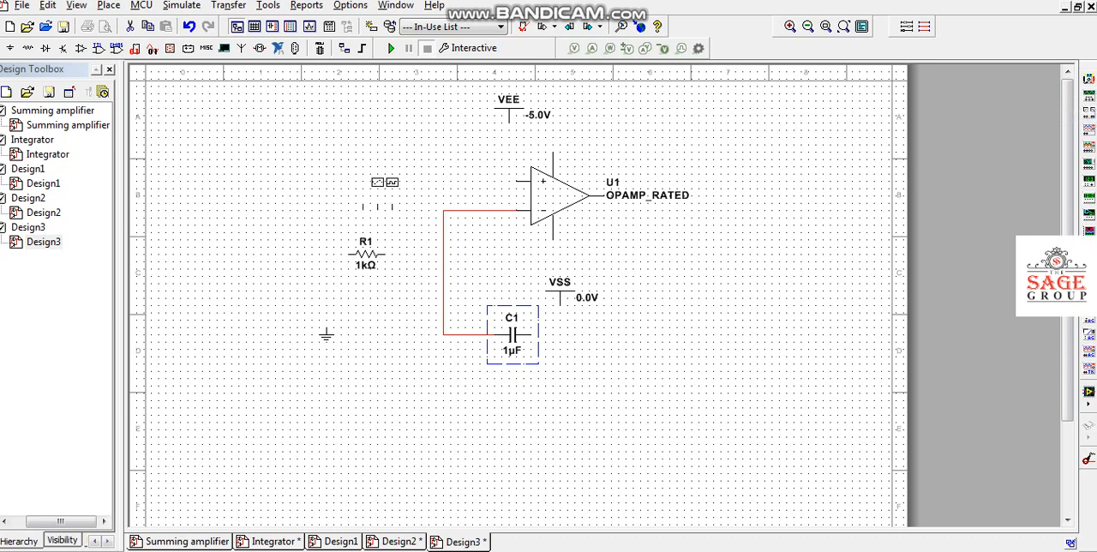
{"action": "left_click", "coordinate": [274, 176]}
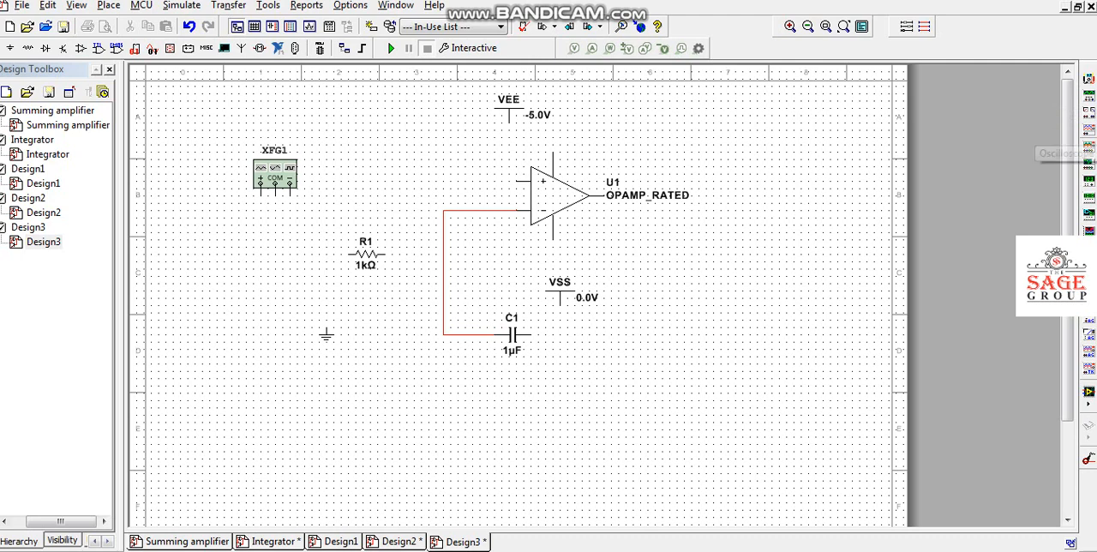
{"action": "left_click", "coordinate": [1089, 127]}
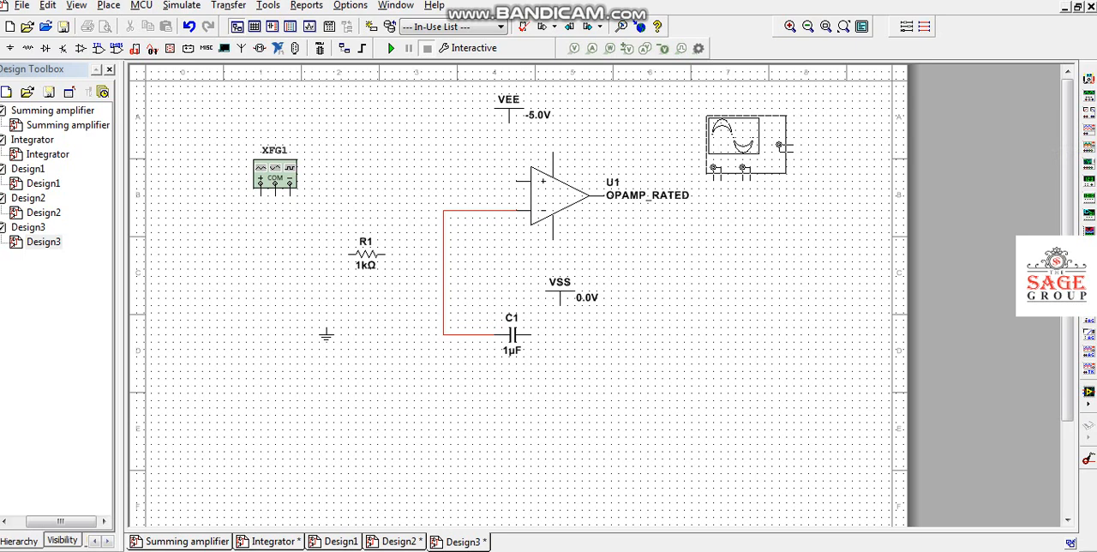
{"action": "left_click", "coordinate": [746, 144]}
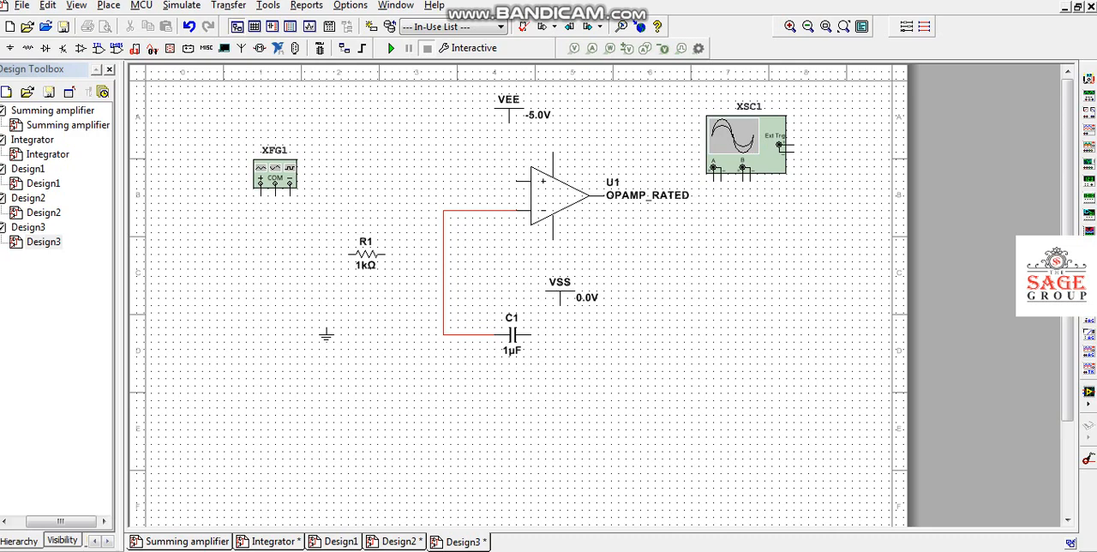
Move the ground beside the op-amp's inputs, wire it to the non-inverting input and raise the wire's horizontal run above the input.
{"action": "left_click_drag", "start_coordinate": [325, 335], "coordinate": [407, 204]}
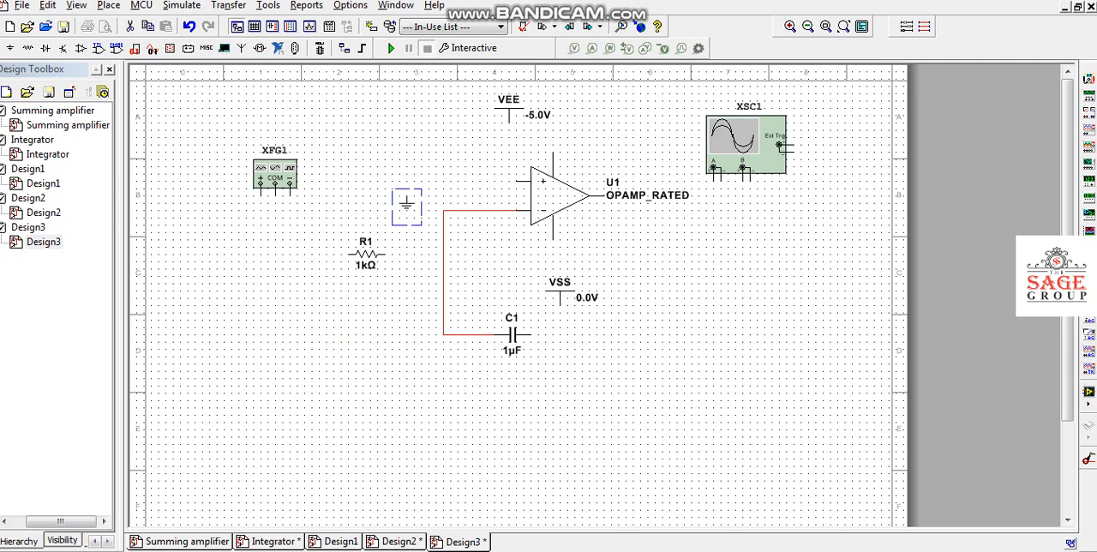
{"action": "left_click", "coordinate": [407, 196]}
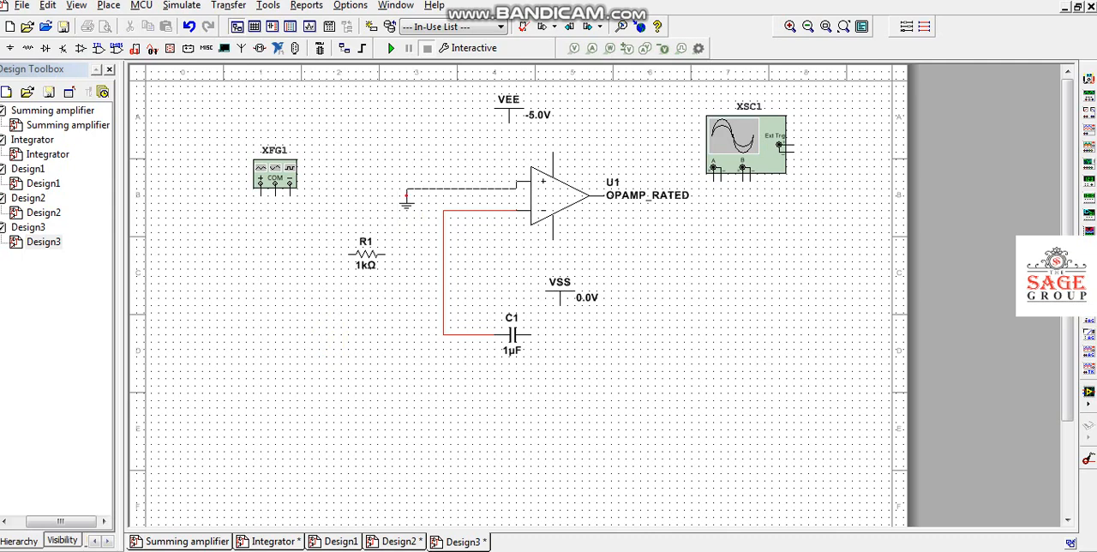
{"action": "left_click", "coordinate": [518, 181]}
{"action": "left_click_drag", "start_coordinate": [461, 189], "coordinate": [461, 159]}
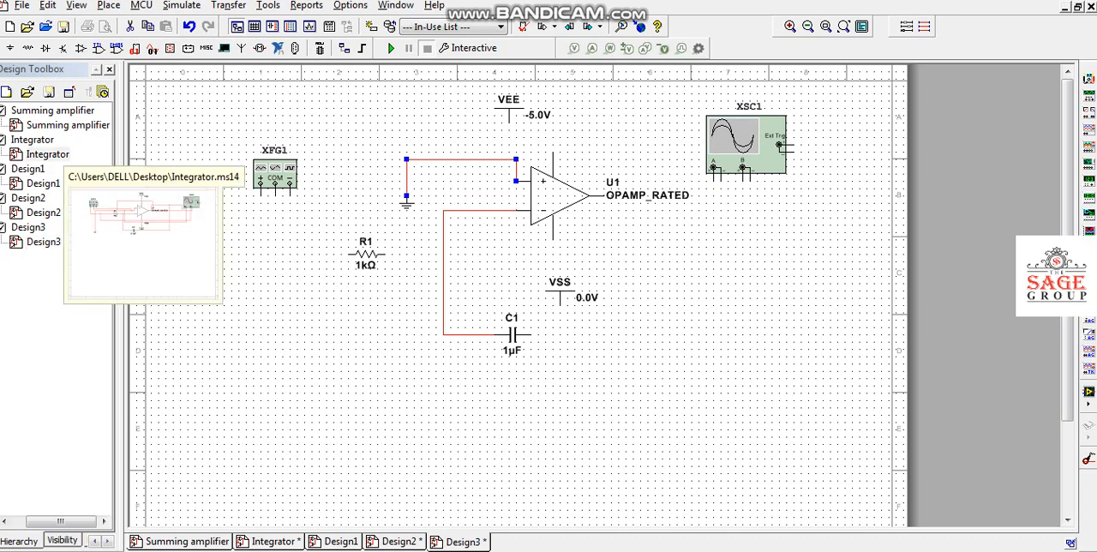
Run the simulation of the completed Integrator design with the function generator's signal settings shown below the generator, clear of the circuit.
{"action": "left_click", "coordinate": [47, 155]}
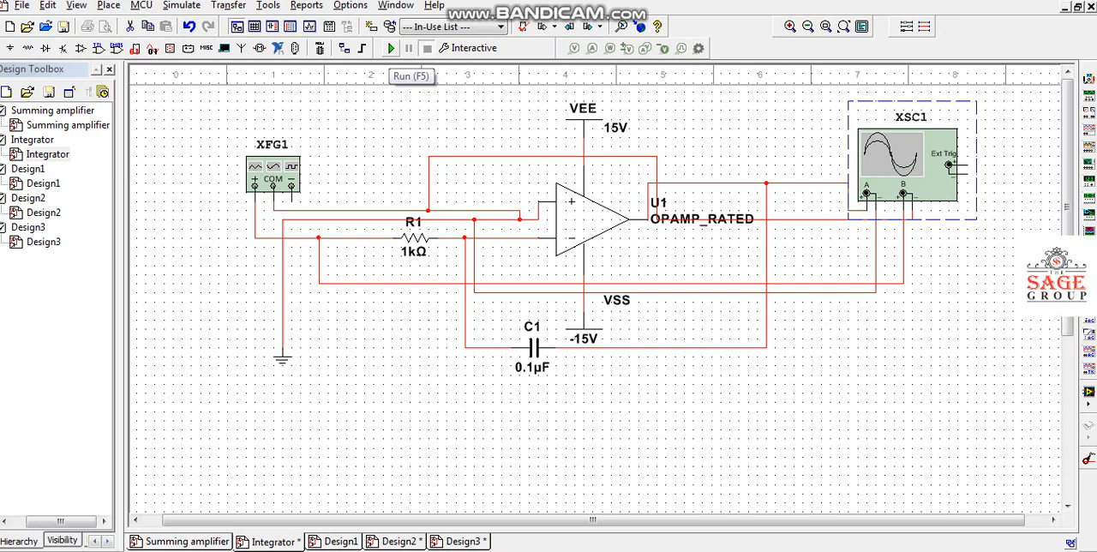
{"action": "left_click", "coordinate": [391, 48]}
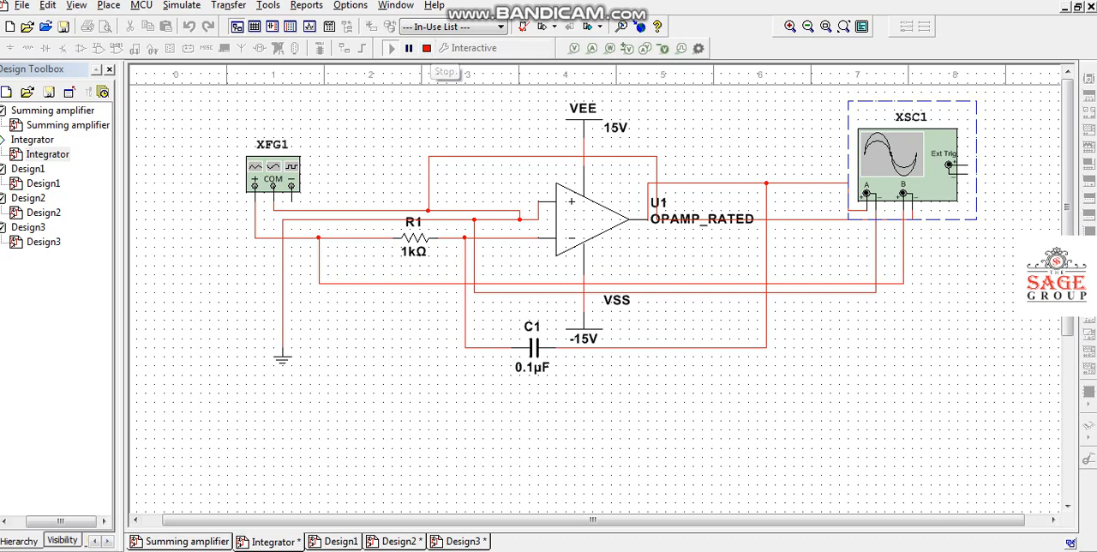
{"action": "double_click", "coordinate": [273, 176]}
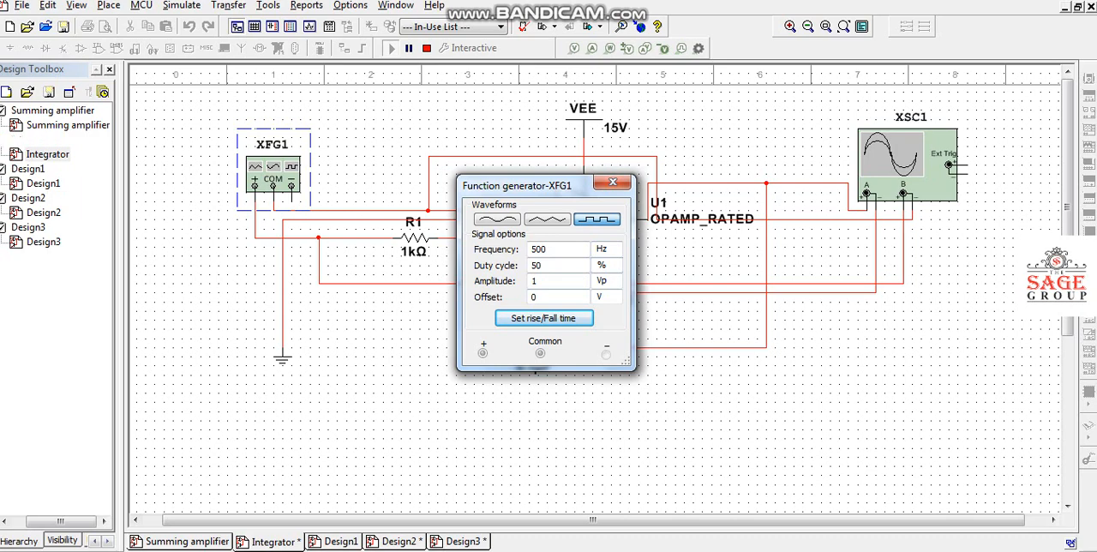
{"action": "left_click_drag", "start_coordinate": [549, 185], "coordinate": [282, 289]}
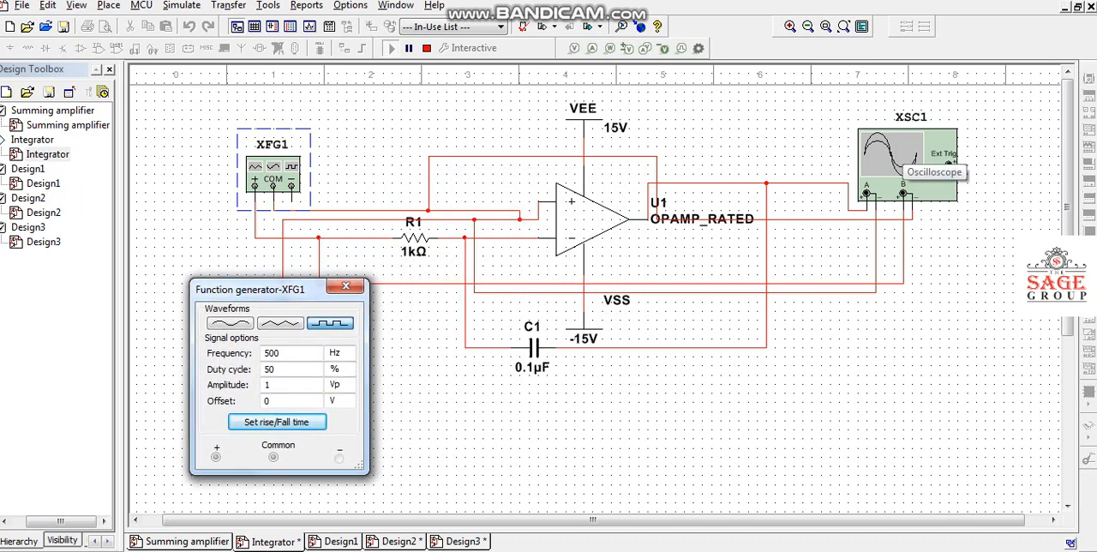
Examine the square-wave input and integrator output traces on oscilloscope XSC1 against the circuit wiring, and stop the simulation.
{"action": "double_click", "coordinate": [908, 158]}
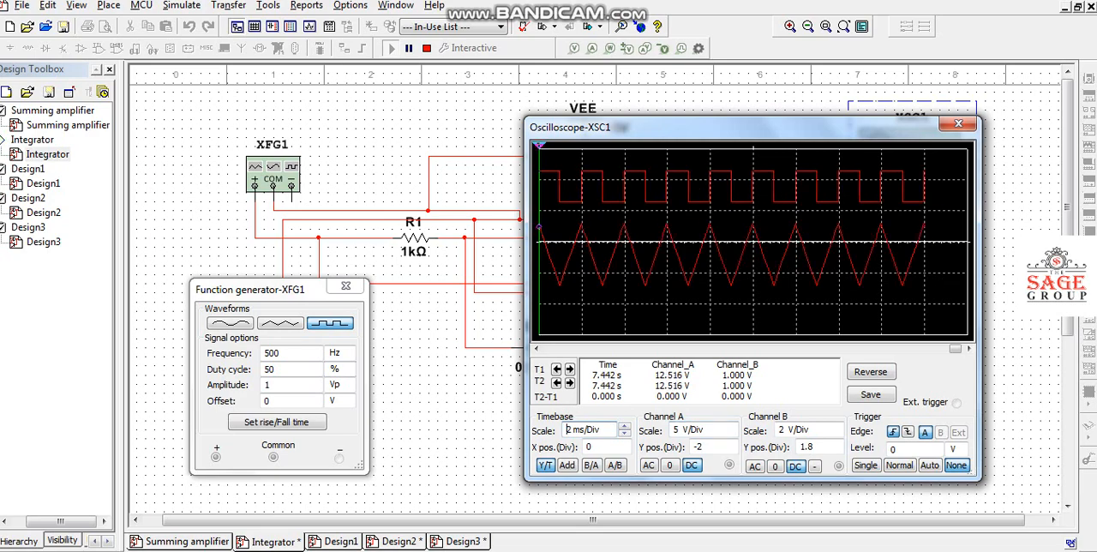
{"action": "left_click_drag", "start_coordinate": [643, 126], "coordinate": [591, 372]}
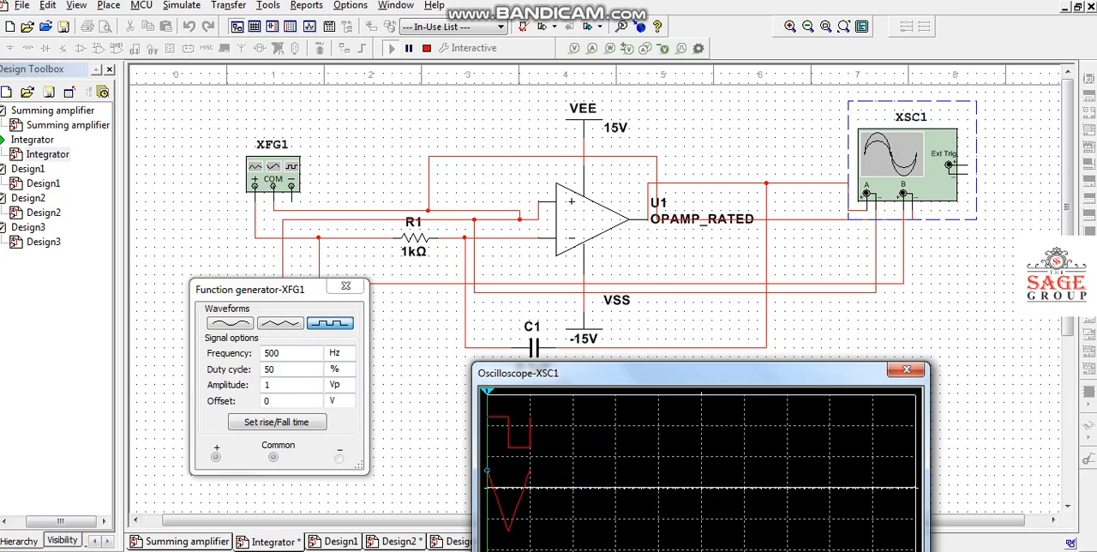
{"action": "left_click", "coordinate": [765, 292]}
{"action": "left_click_drag", "start_coordinate": [557, 373], "coordinate": [598, 130]}
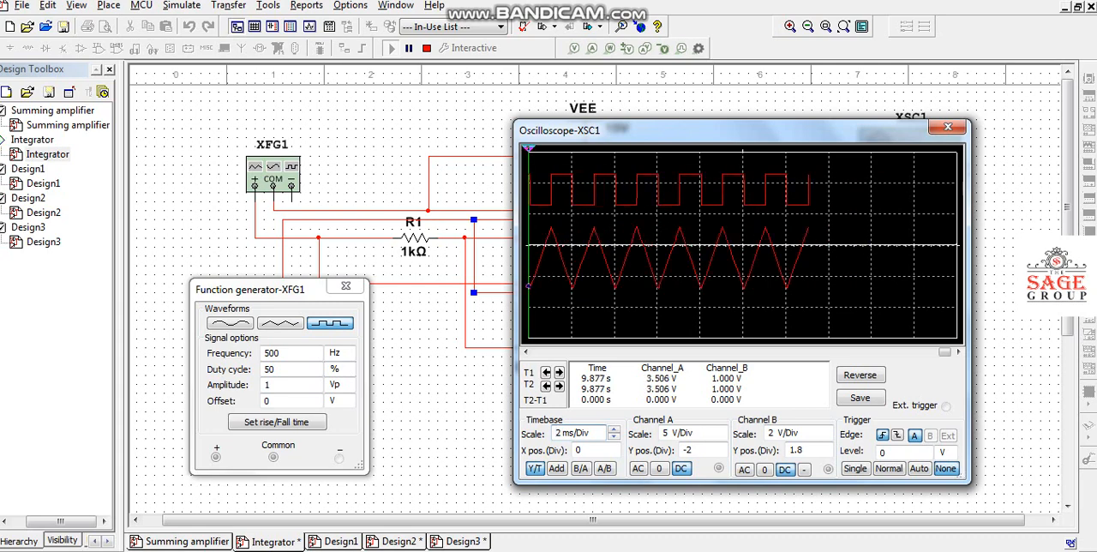
{"action": "left_click", "coordinate": [427, 48]}
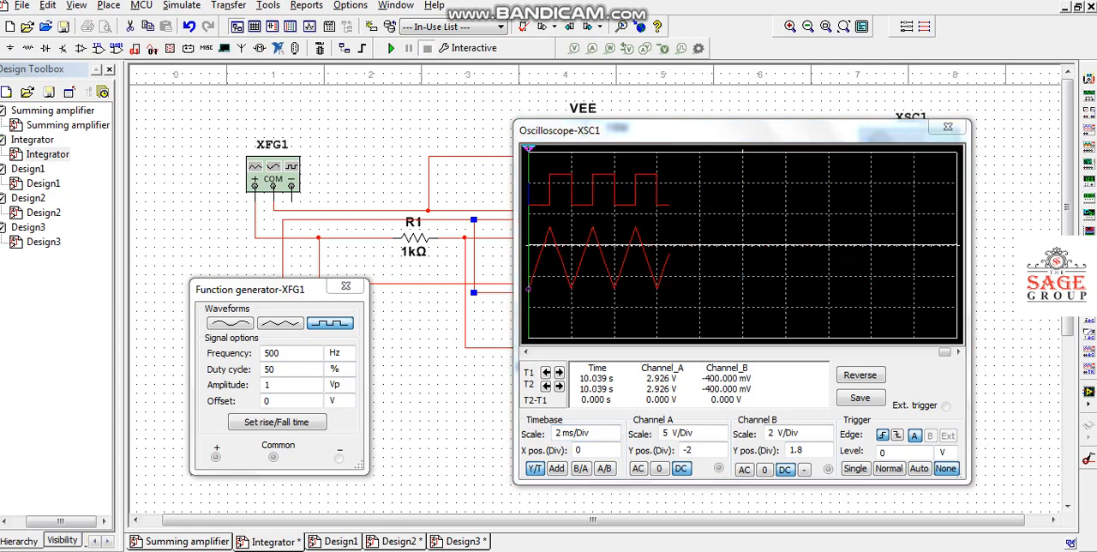